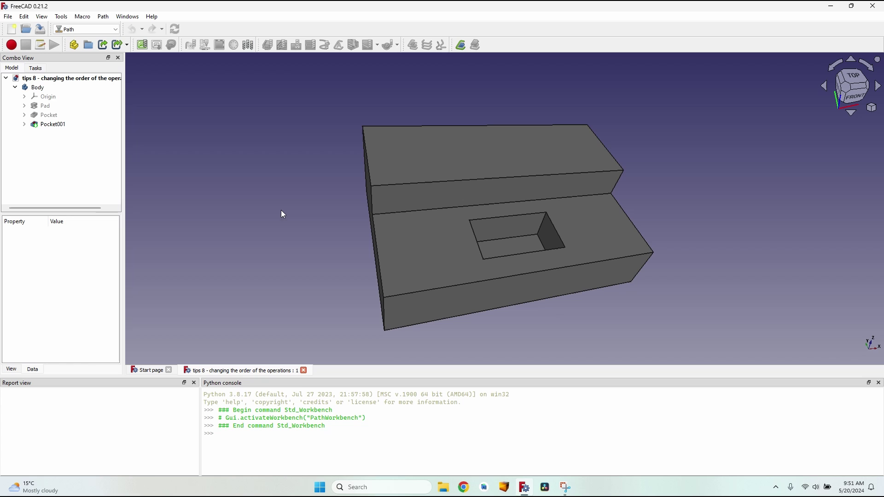
Create a Path job for the Body using the "job template - 6 mm hardwood" template
left_click(40, 91)
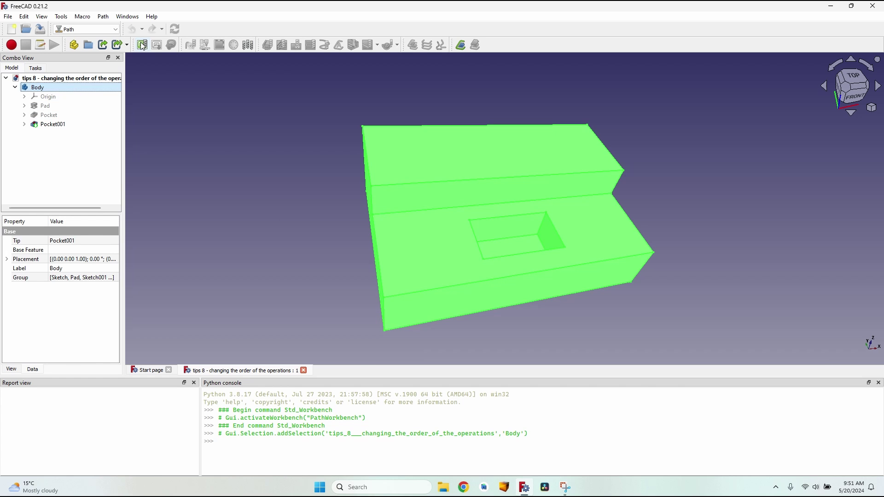
left_click(74, 45)
left_click(361, 117)
left_click(369, 131)
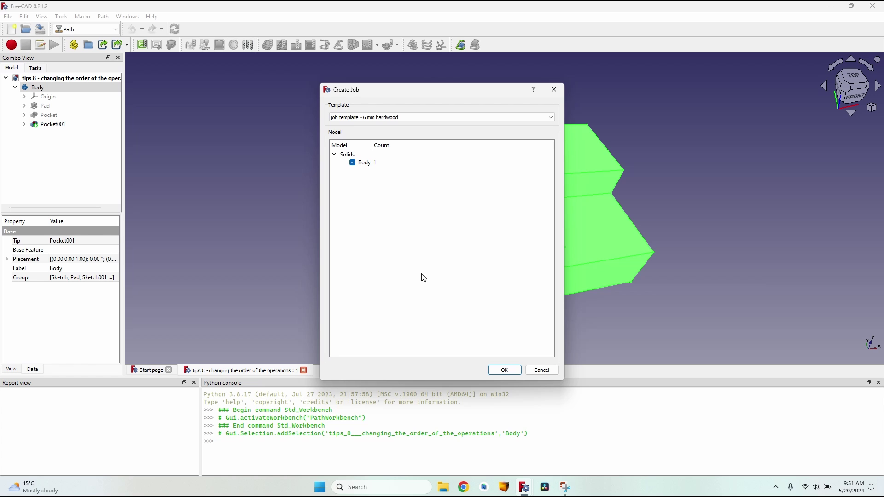
left_click(504, 371)
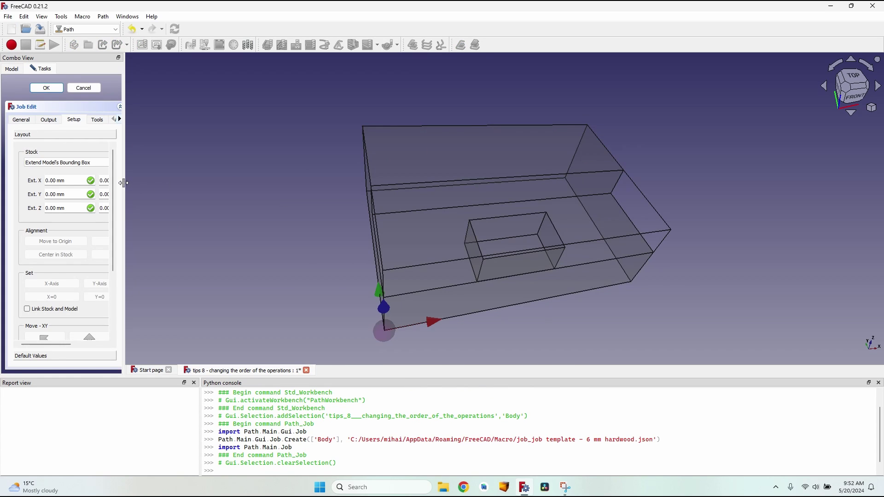
Review the new job's stock setup and tool list, and accept the job settings
left_click_drag(123, 182, 246, 183)
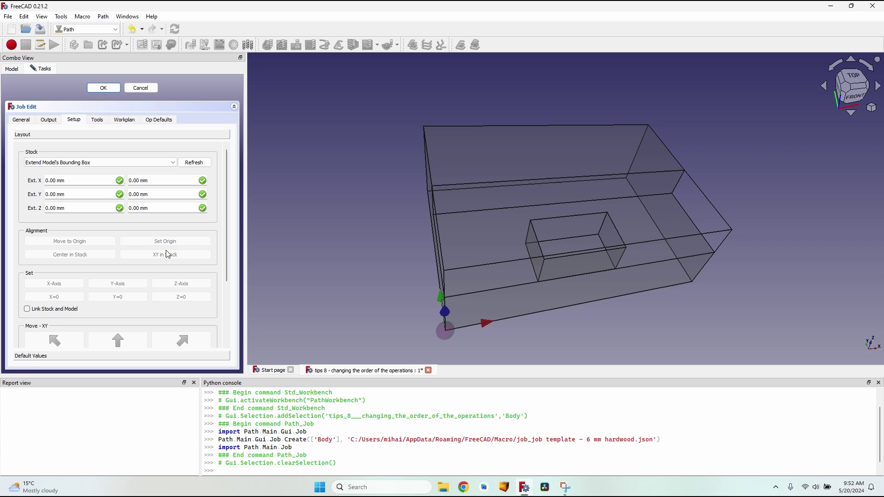
scroll(379, 273, "up", 3)
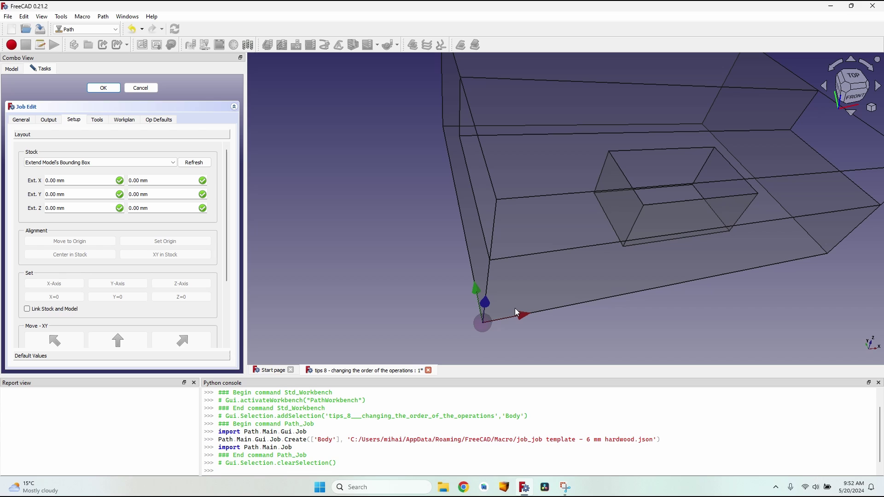
left_click(97, 120)
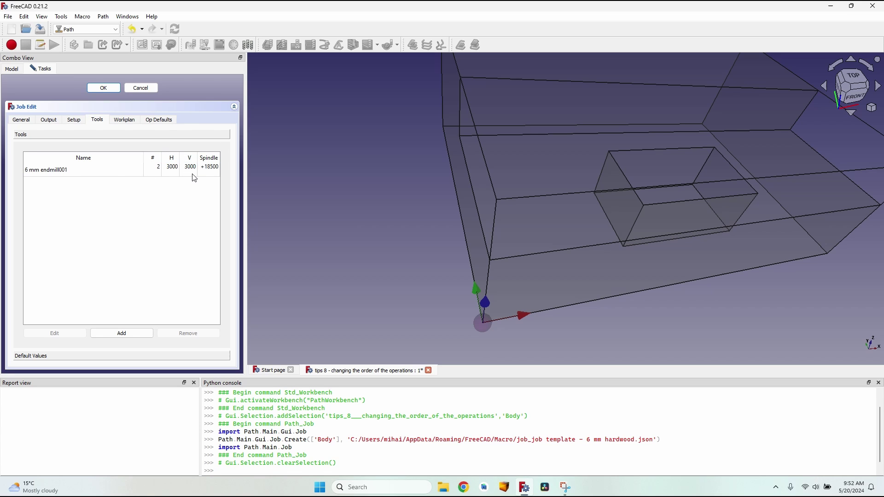
left_click(105, 87)
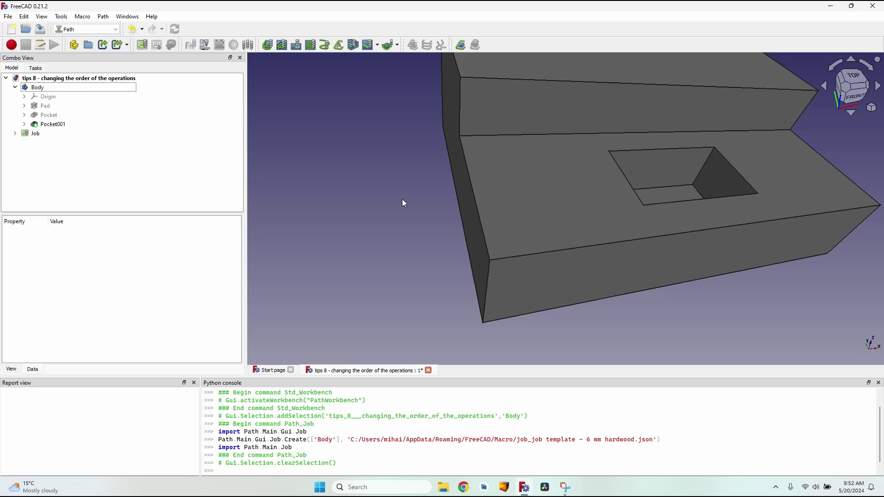
Add a Pocket Shape operation on the floor of the rectangular pocket, using the Offset pattern
left_click(15, 133)
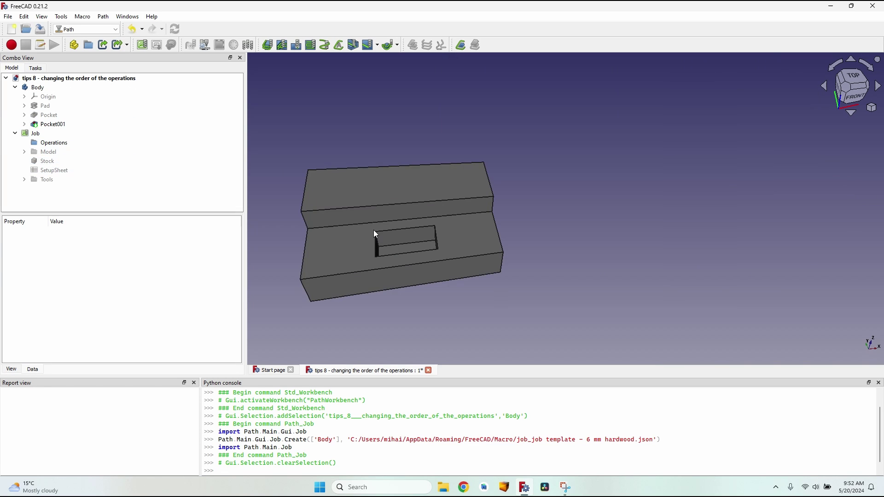
scroll(401, 243, "up", 5)
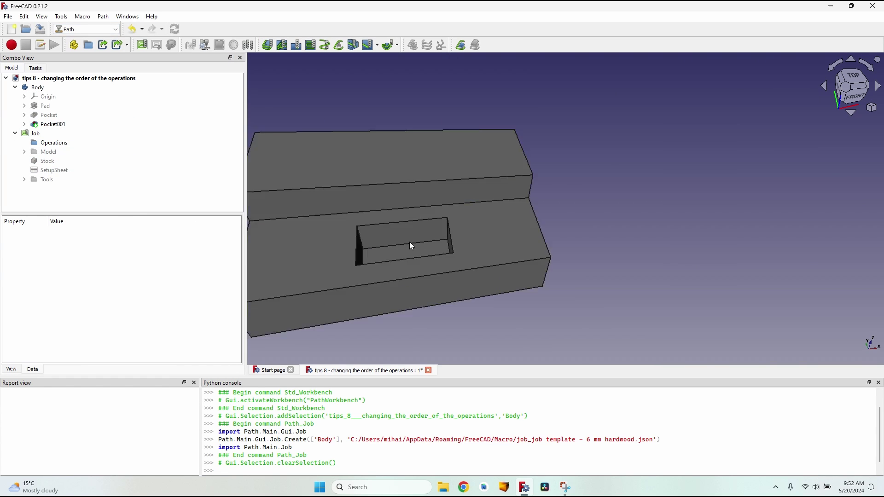
middle_click_drag(395, 251, 567, 176)
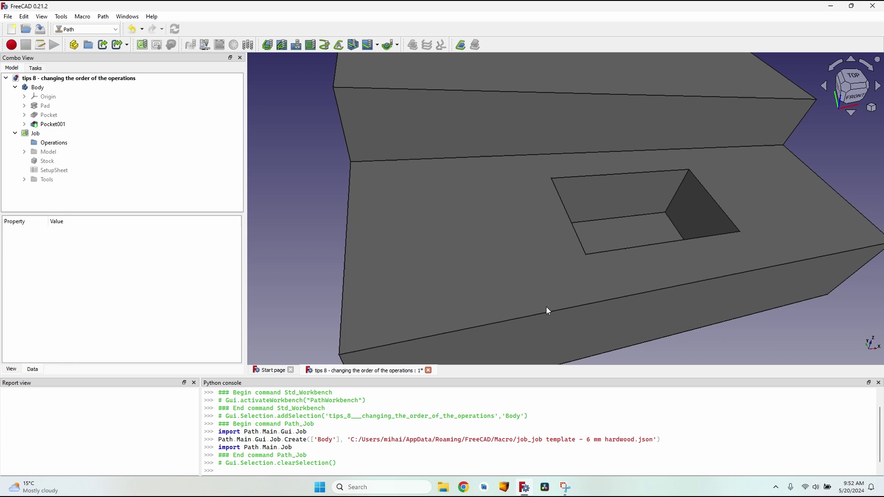
left_click(643, 231)
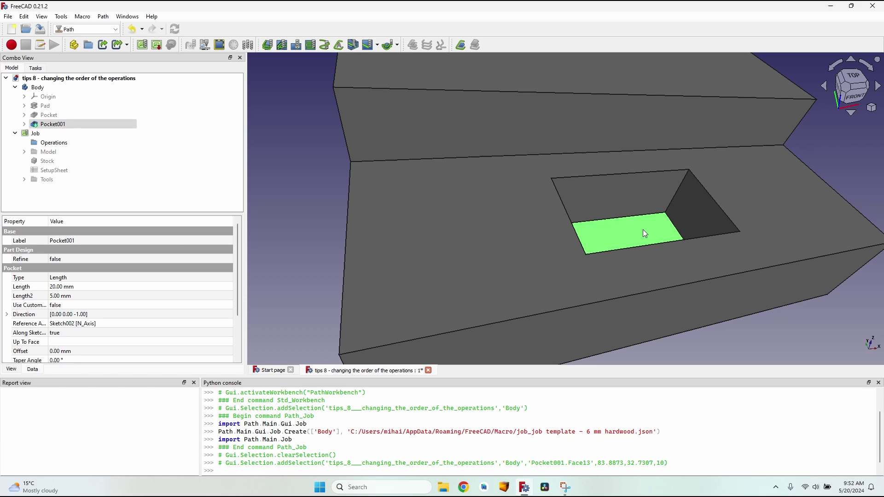
scroll(598, 222, "down", 2)
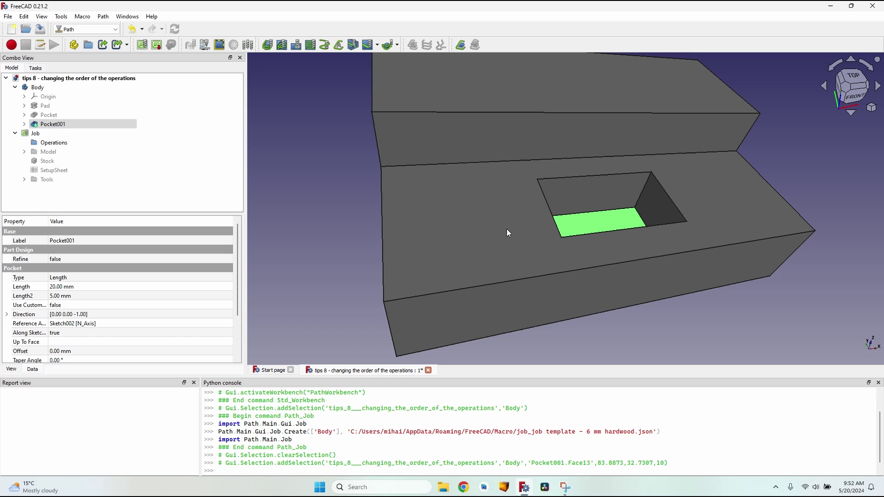
left_click(282, 45)
left_click(138, 238)
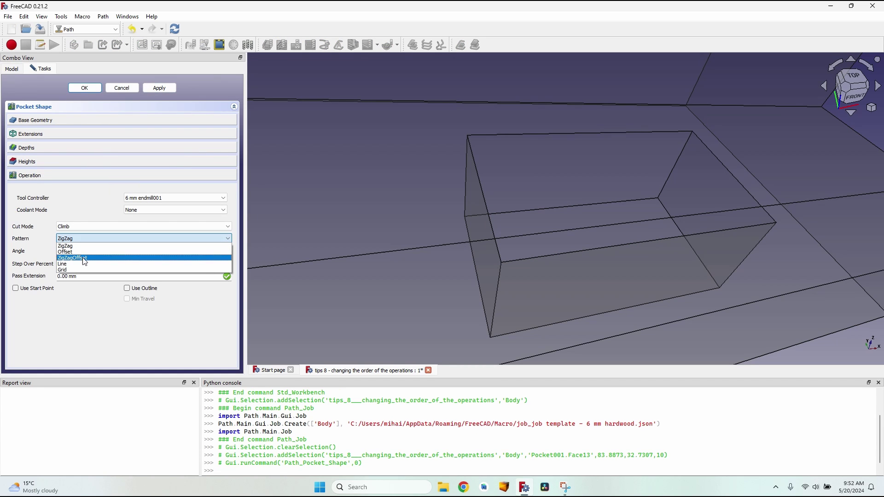
left_click(90, 255)
left_click(157, 88)
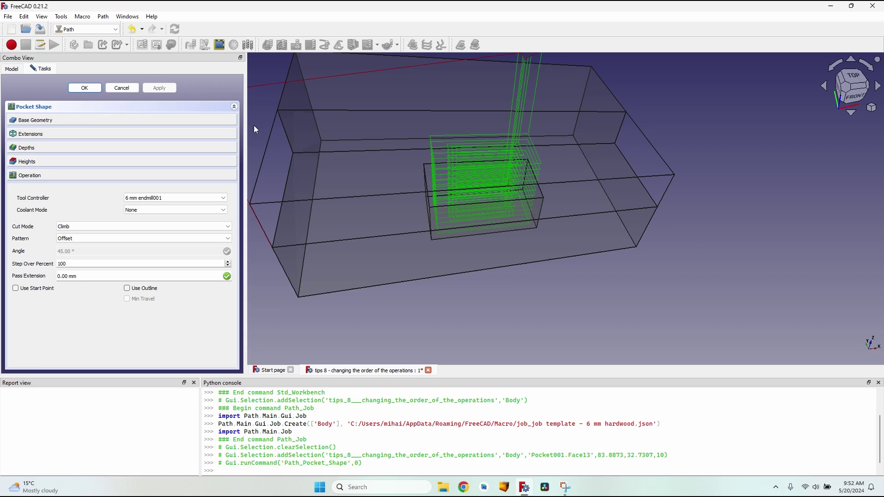
left_click(84, 87)
Add a MillFace operation on the lower step face around the pocket, using the Offset pattern
left_click(386, 207)
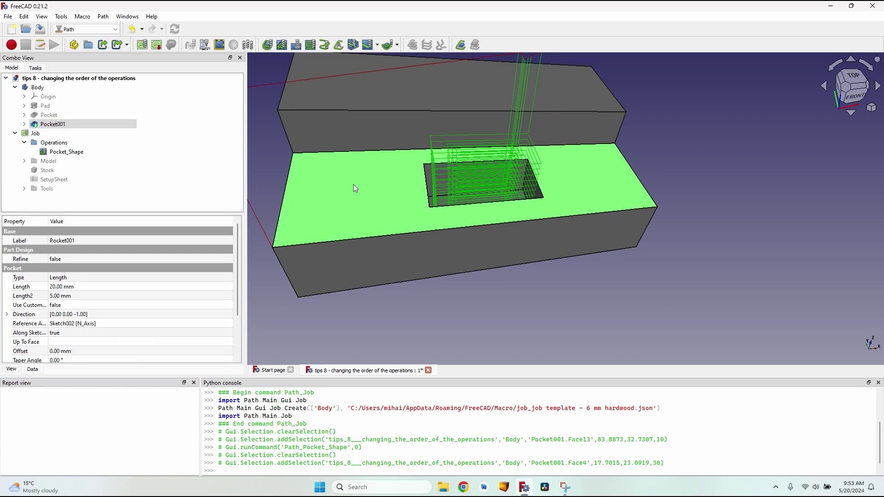
left_click(310, 45)
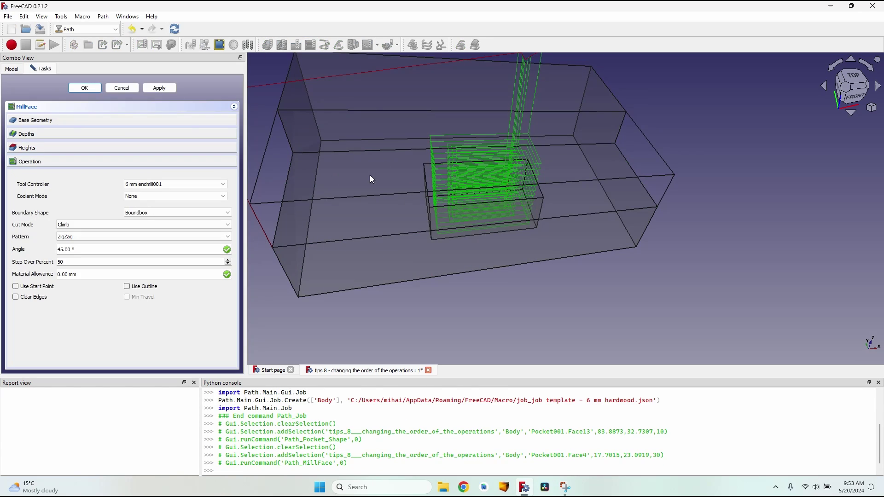
left_click(161, 88)
scroll(312, 185, "up", 5)
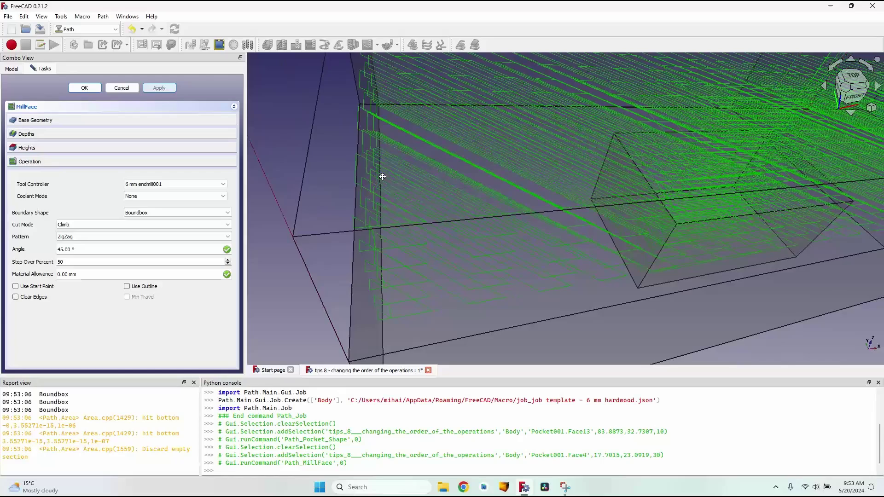
left_click(87, 236)
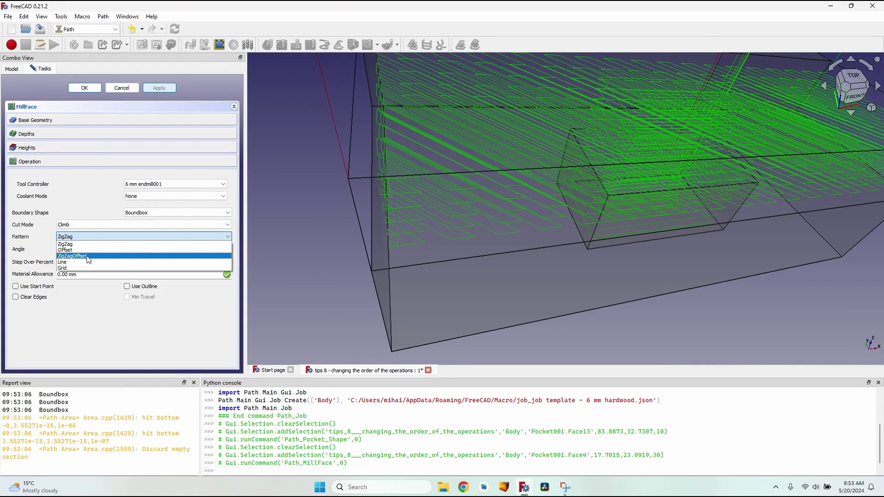
left_click(88, 256)
left_click(84, 87)
scroll(386, 239, "down", 5)
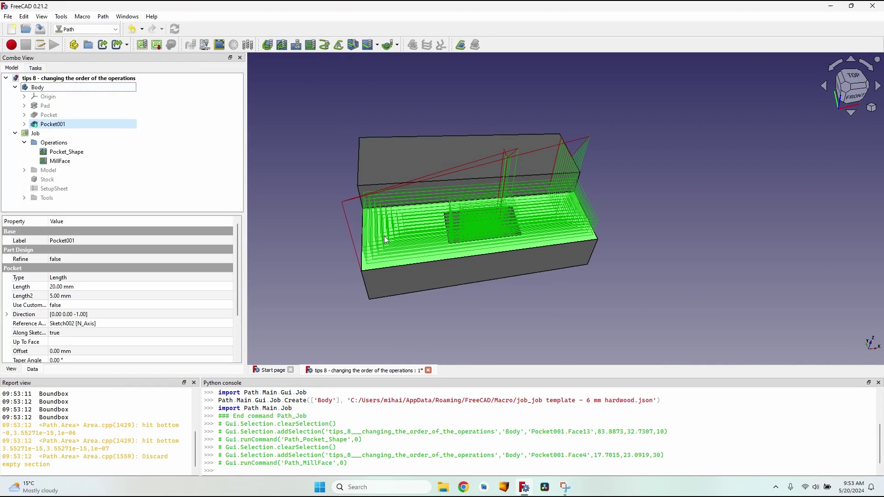
Simulate the job with the Pocket_Shape and MillFace operations, and leave the simulator without keeping the result
left_click(59, 134)
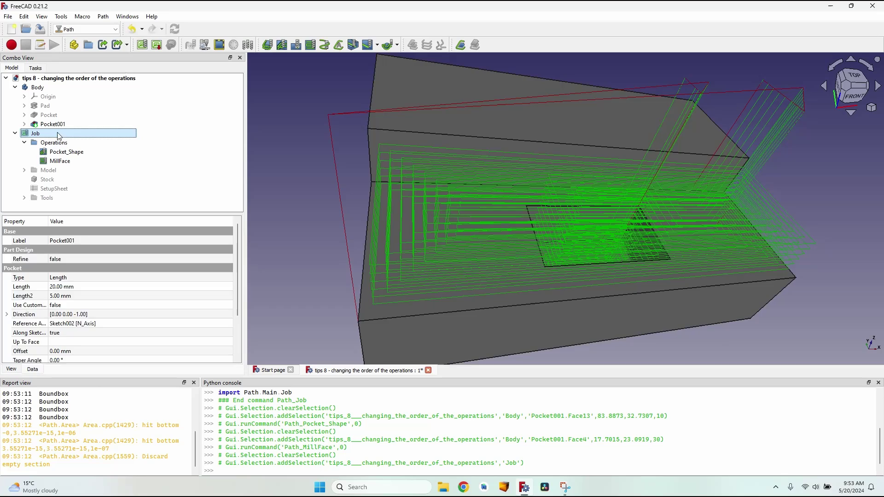
scroll(339, 211, "down", 5)
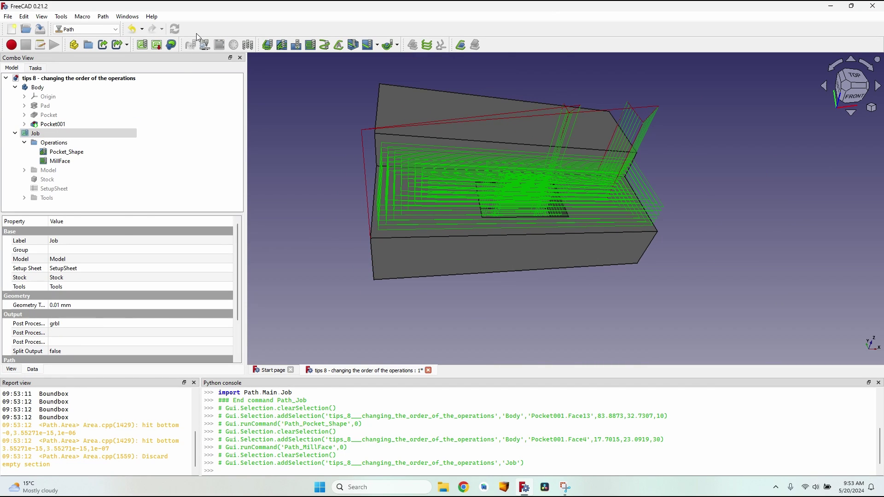
left_click(205, 44)
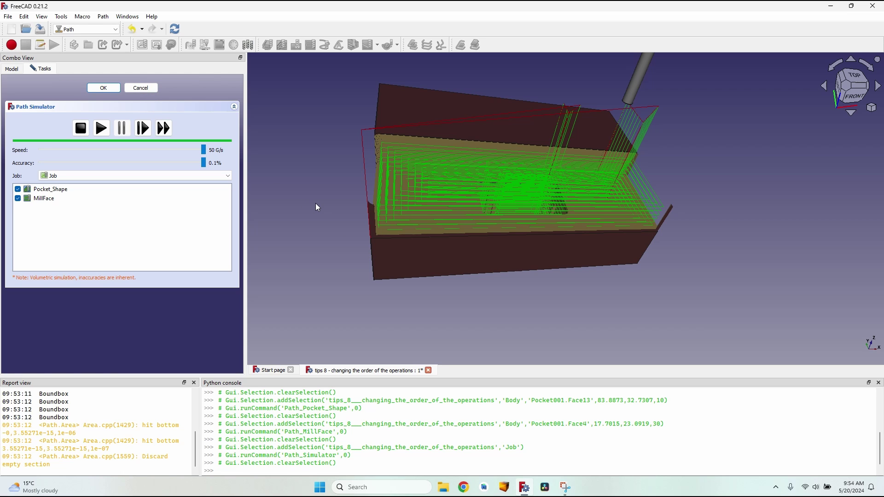
left_click(144, 85)
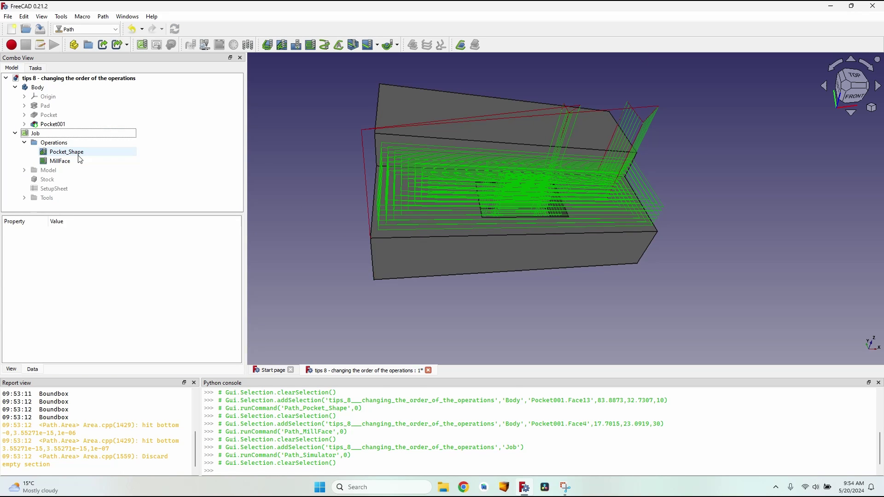
Reorder the job's workplan so that MillFace runs before Pocket_Shape, and accept the job changes
left_click(69, 161)
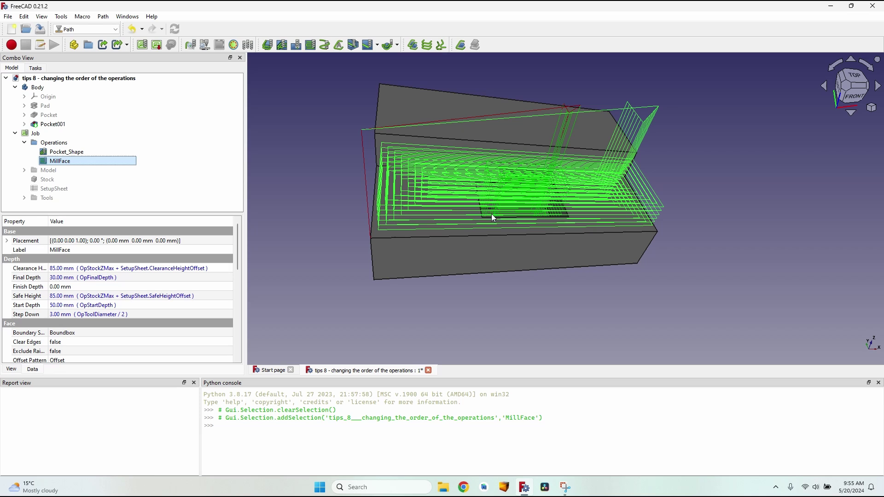
double_click(52, 134)
left_click(124, 121)
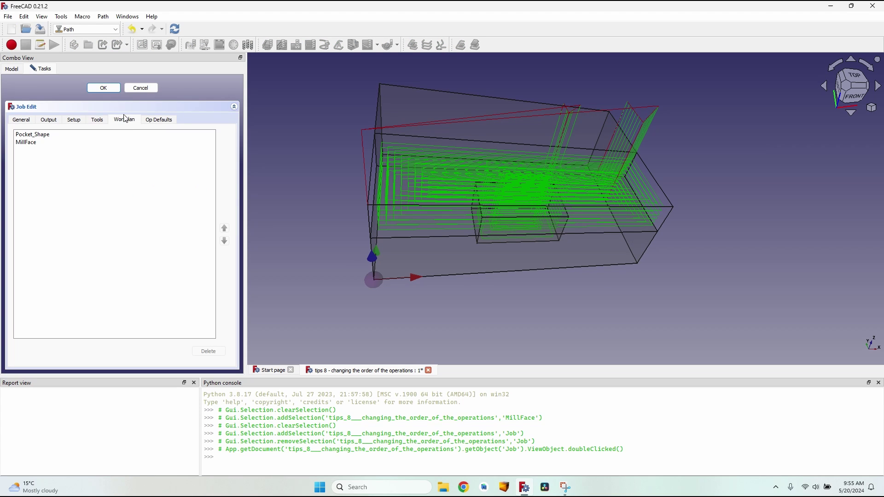
left_click(41, 142)
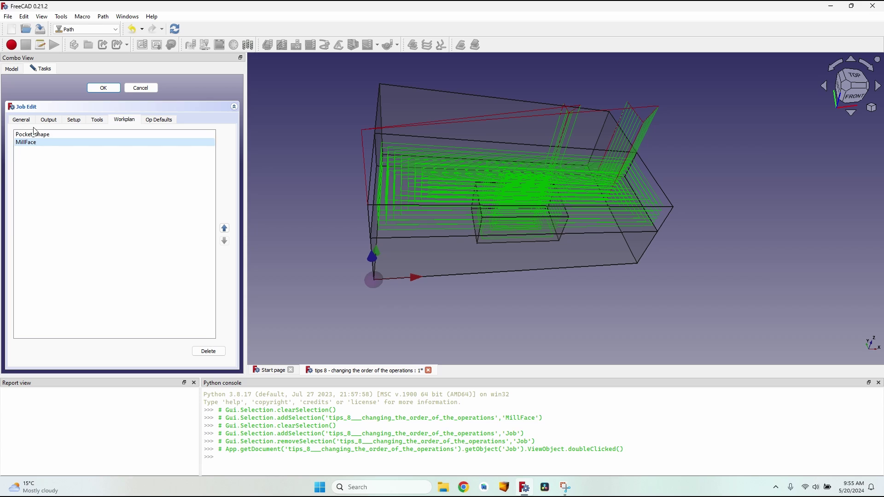
left_click(51, 134)
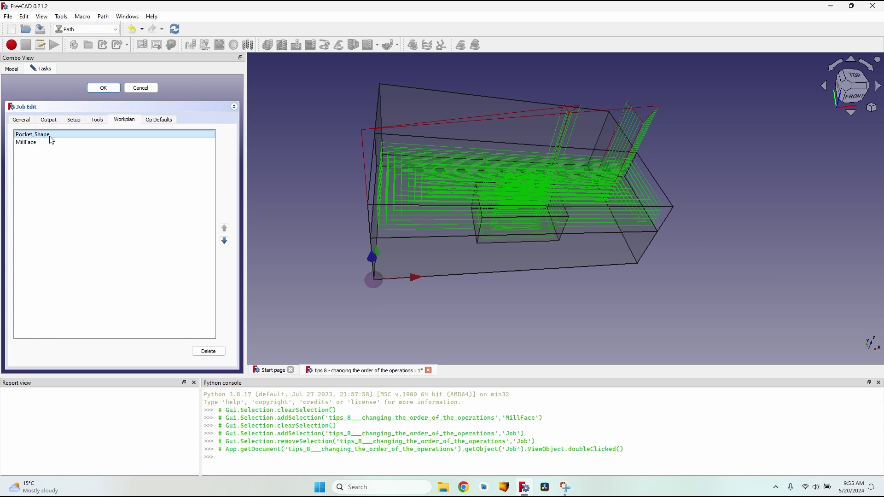
left_click(225, 242)
left_click_drag(29, 142, 53, 135)
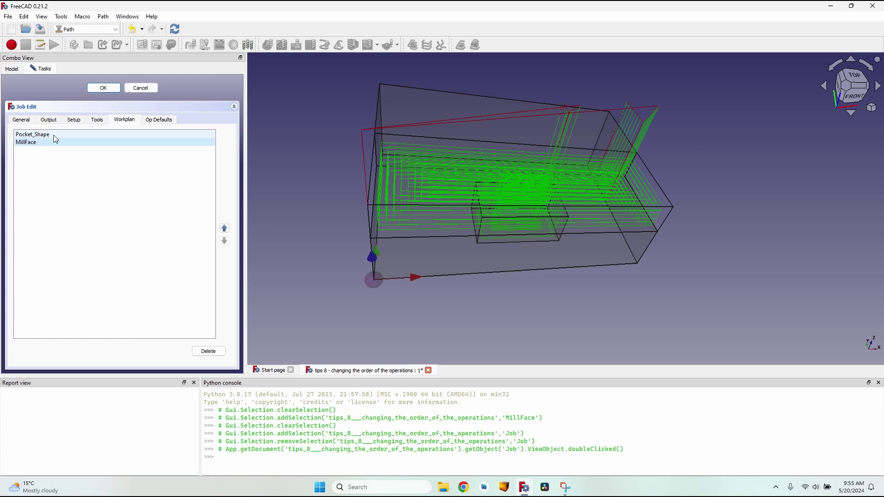
left_click(54, 135)
left_click(224, 242)
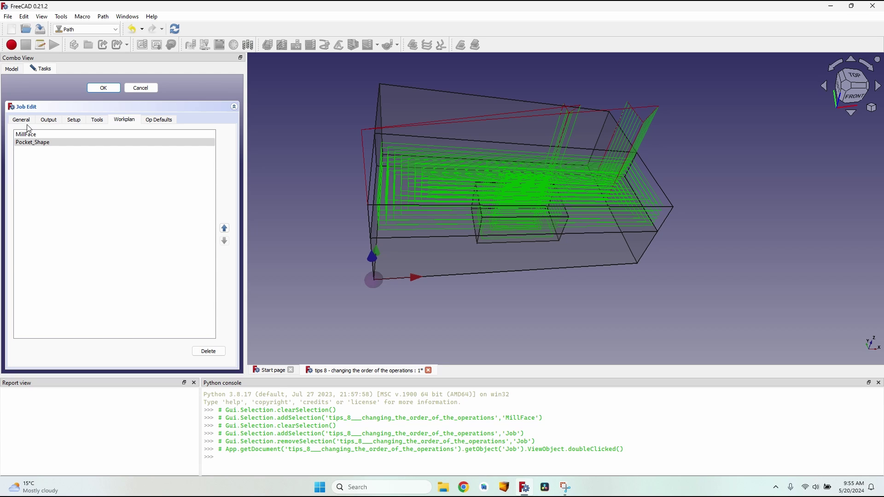
left_click(106, 88)
Set the Pocket_Shape operation's start depth from the lower step face and accept the operation
left_click(380, 166)
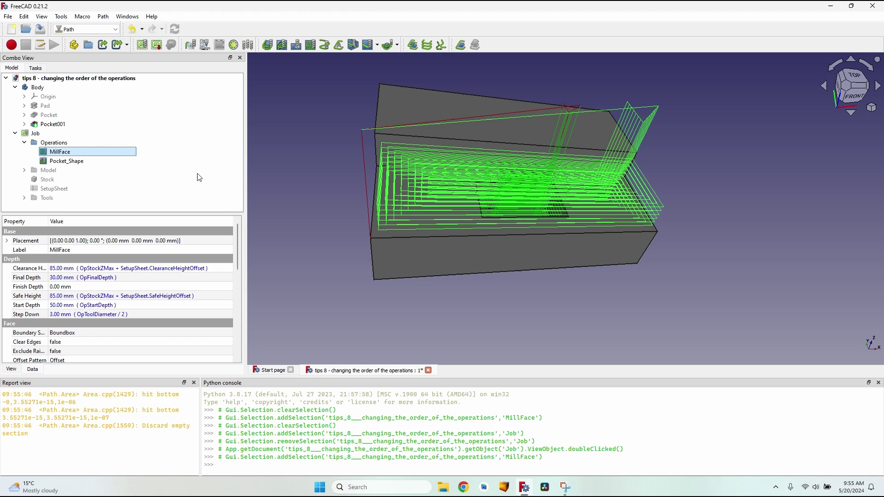
left_click(78, 161)
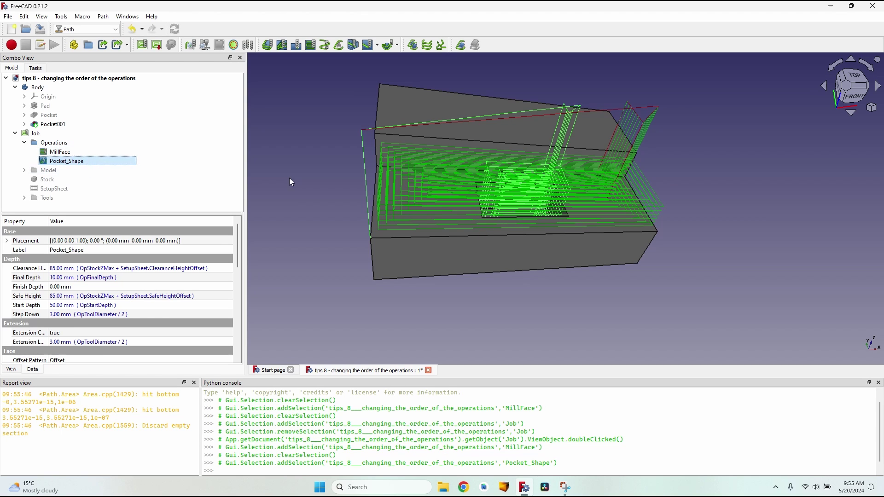
double_click(118, 161)
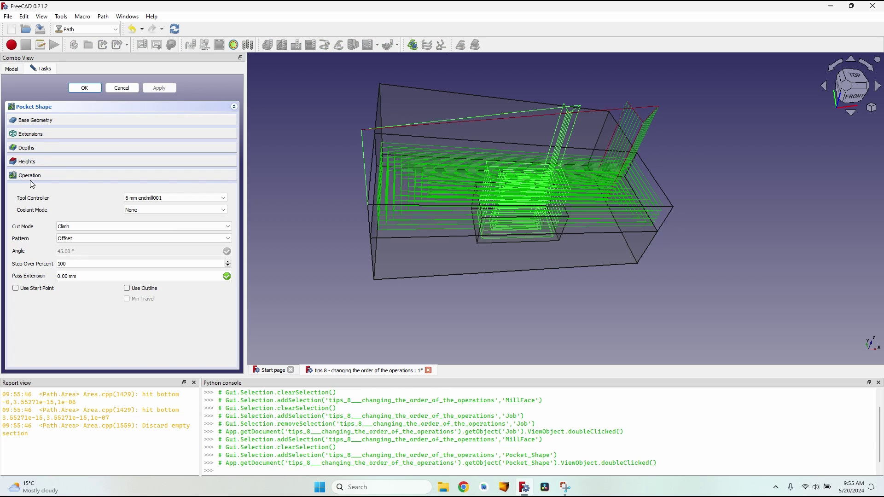
left_click(37, 150)
scroll(404, 220, "up", 5)
left_click(432, 239)
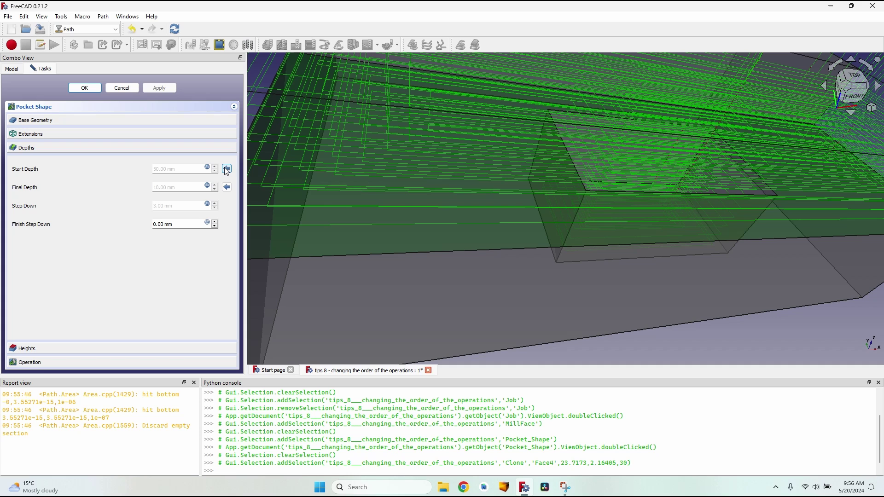
left_click(523, 153)
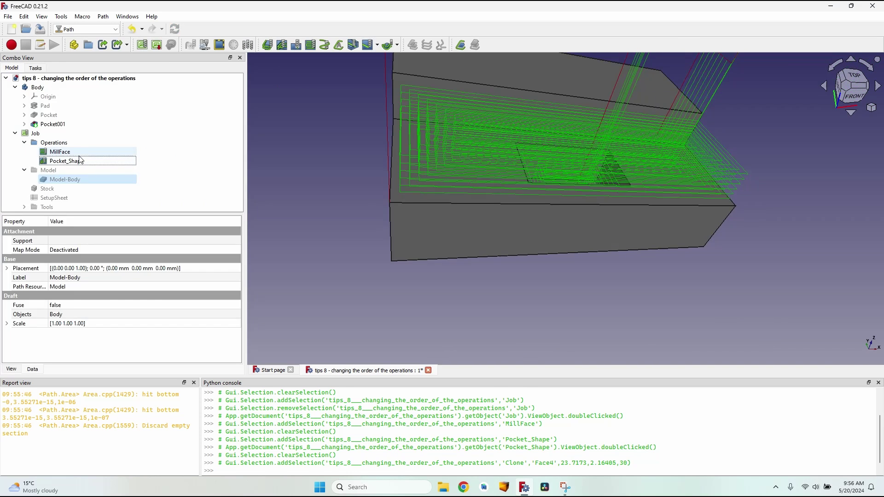
Hide the MillFace toolpath to inspect the pocket toolpath on its own
key("space")
scroll(620, 161, "up", 3)
scroll(620, 161, "down", 1)
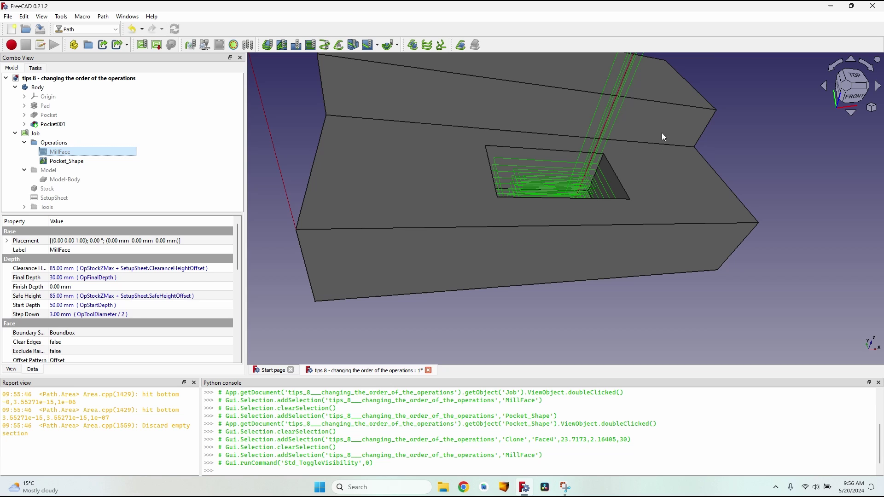
Show the MillFace toolpath again alongside the Pocket_Shape toolpath on the model
key("space")
scroll(525, 166, "down", 4)
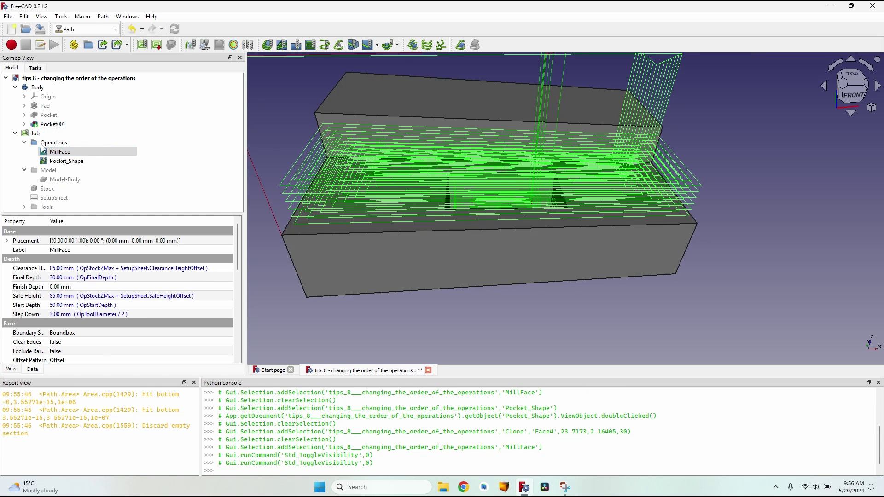
scroll(530, 207, "down", 3)
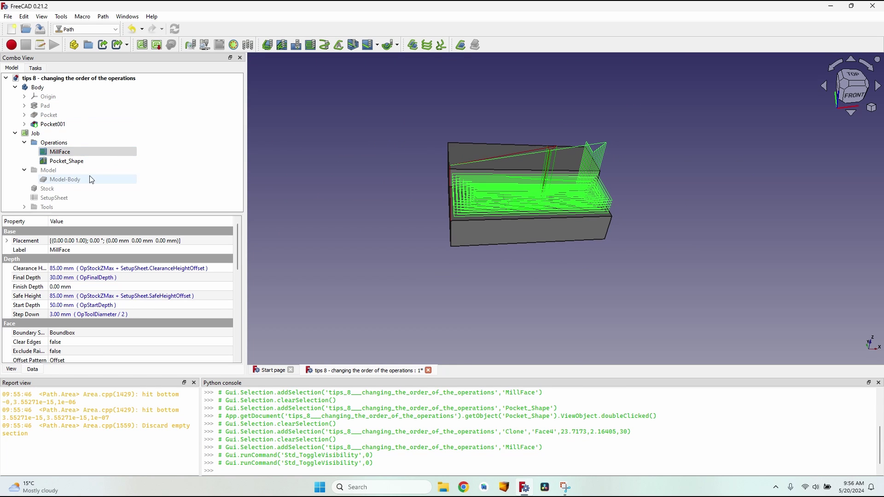
Review the operation order in the job's workplan and leave the job editor without saving changes
double_click(54, 133)
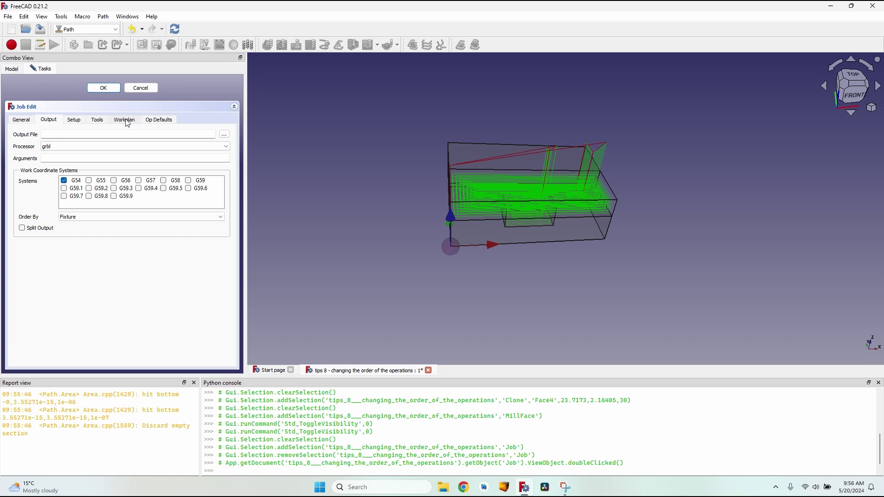
left_click(124, 120)
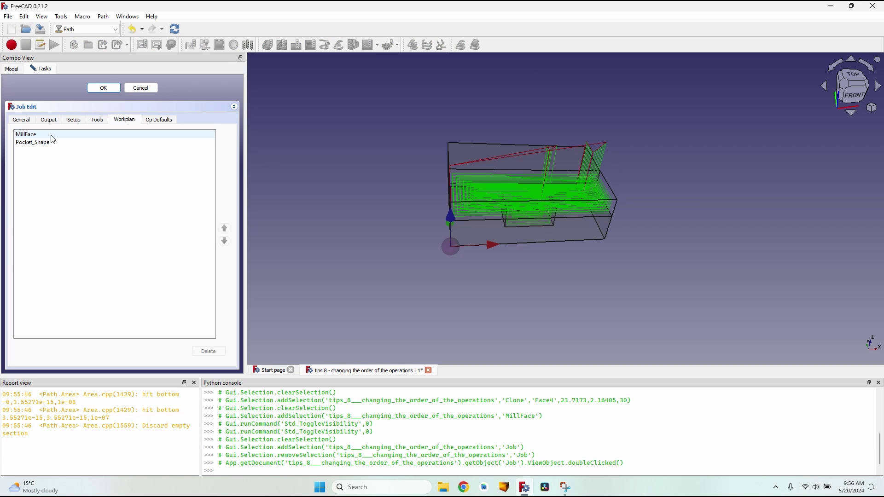
left_click(68, 134)
left_click(65, 143)
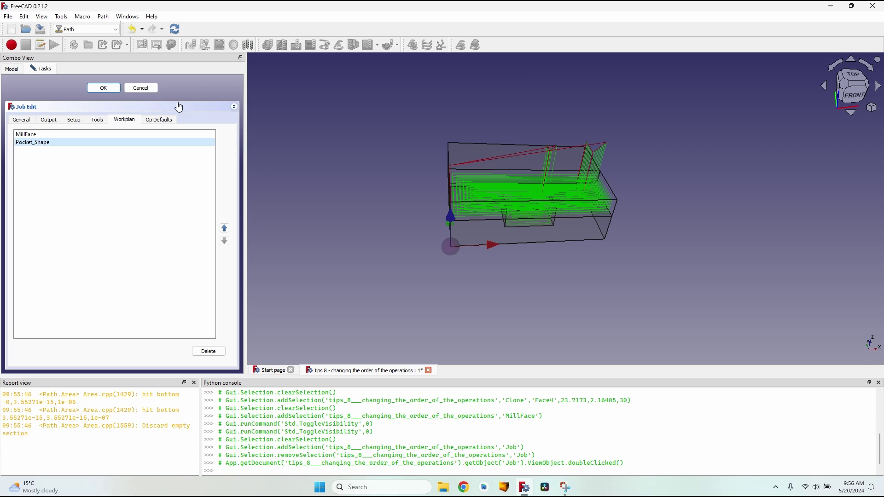
scroll(439, 215, "up", 4)
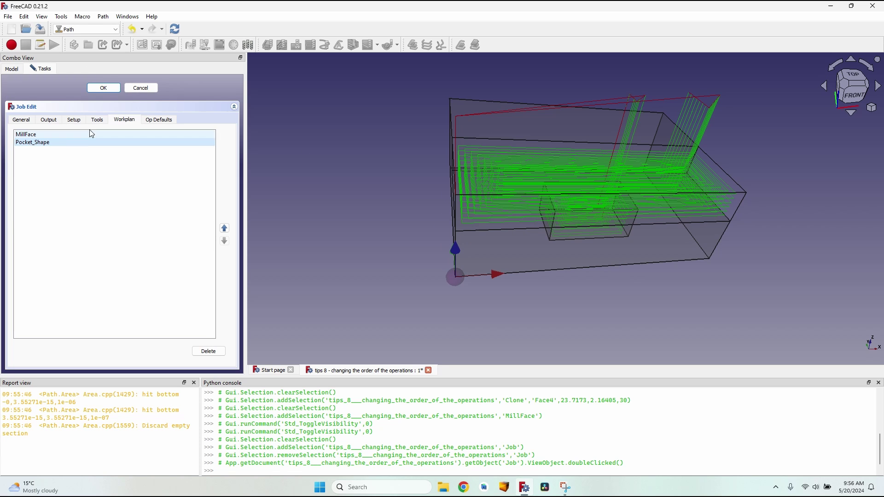
scroll(487, 278, "up", 2)
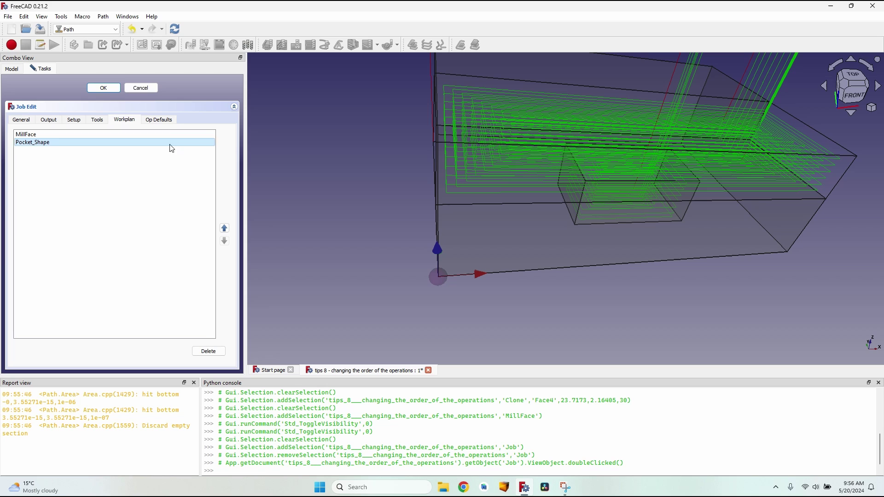
left_click(150, 87)
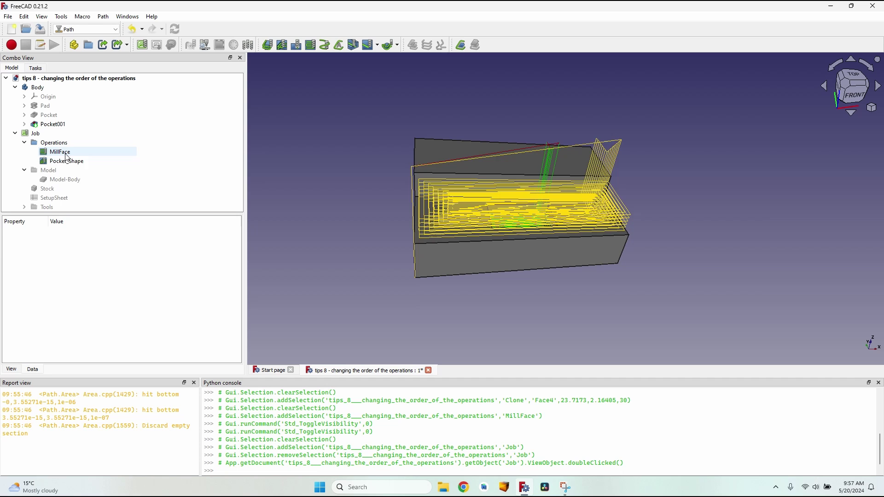
Move MillFace out of the Operations group and back in, placing it after Pocket_Shape in the model tree
left_click_drag(68, 158, 67, 81)
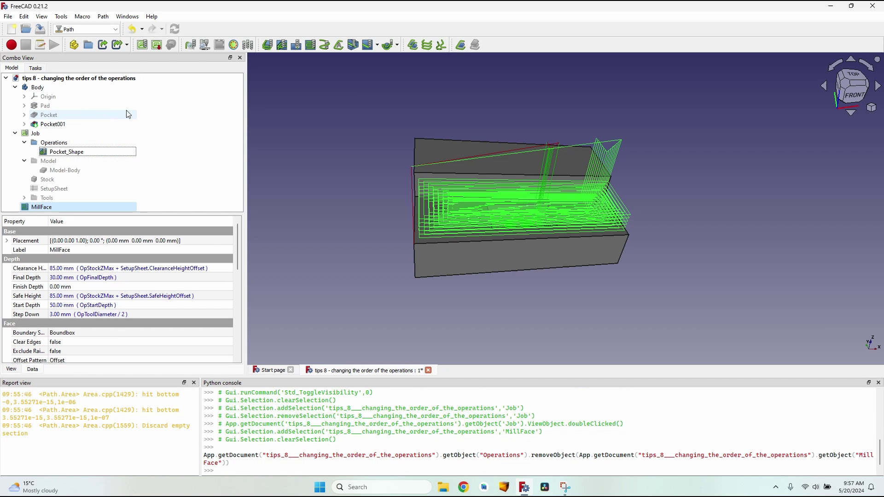
left_click_drag(44, 211, 55, 144)
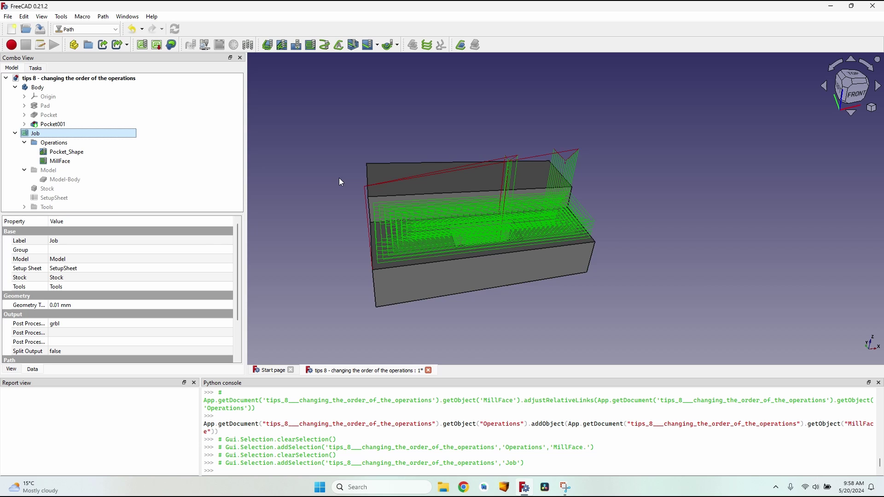
Add a Profile operation with the 6 mm endmill001, cutting outside in CW direction with compensation, and accept it
scroll(362, 199, "up", 2)
left_click(267, 45)
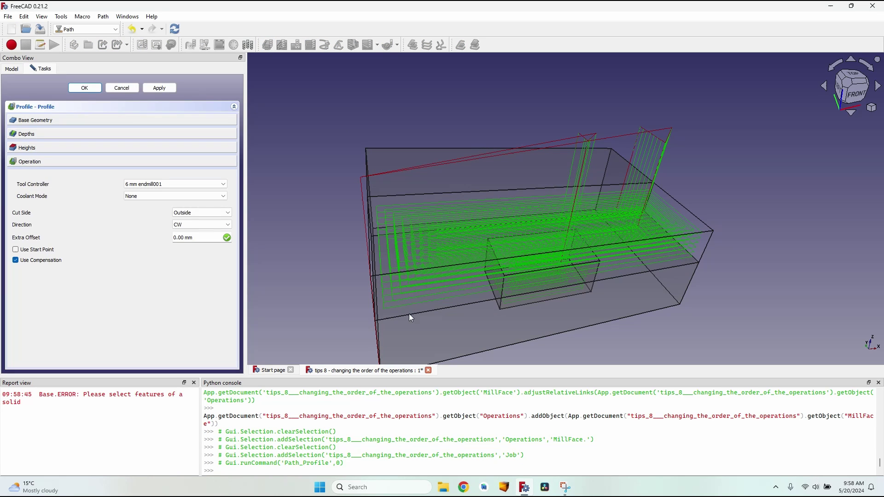
left_click(85, 87)
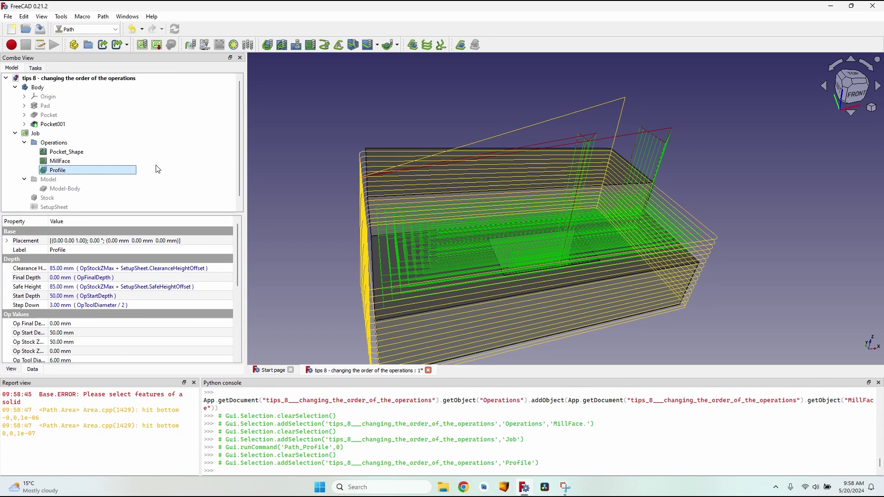
scroll(341, 160, "down", 2)
scroll(329, 180, "up", 2)
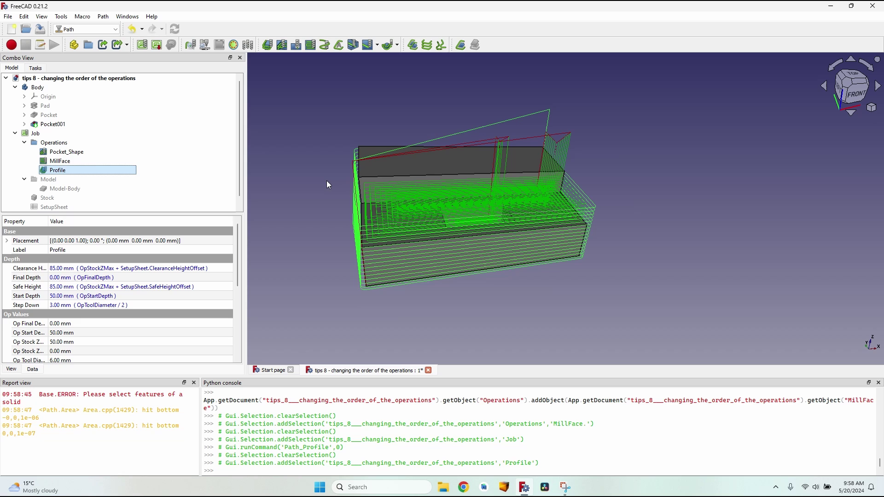
Take Pocket_Shape and MillFace out of the Operations group and return them in the order Profile, Pocket_Shape, MillFace
left_click(64, 161)
left_click(65, 155)
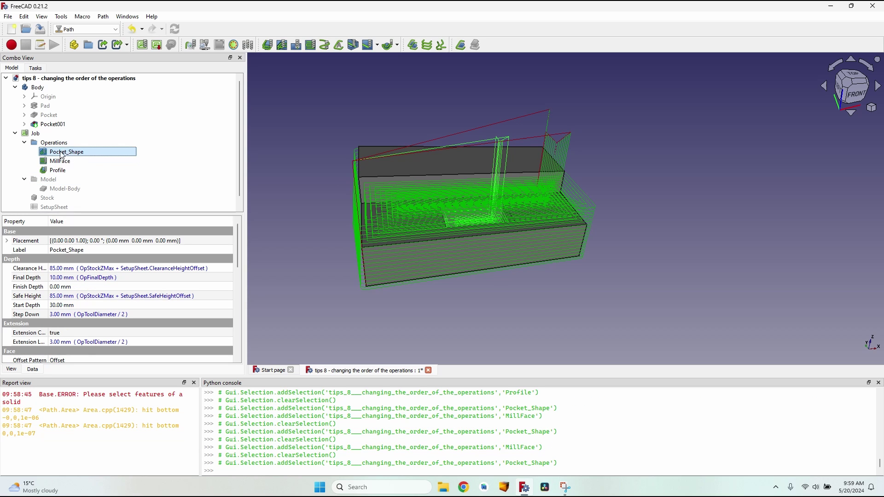
left_click_drag(64, 157, 58, 79)
left_click_drag(60, 142, 55, 75)
left_click_drag(49, 198, 69, 134)
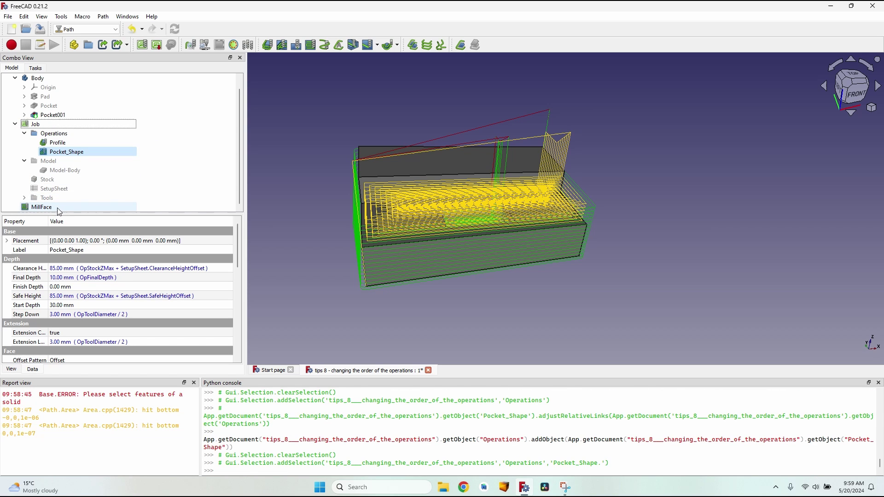
left_click_drag(59, 207, 74, 134)
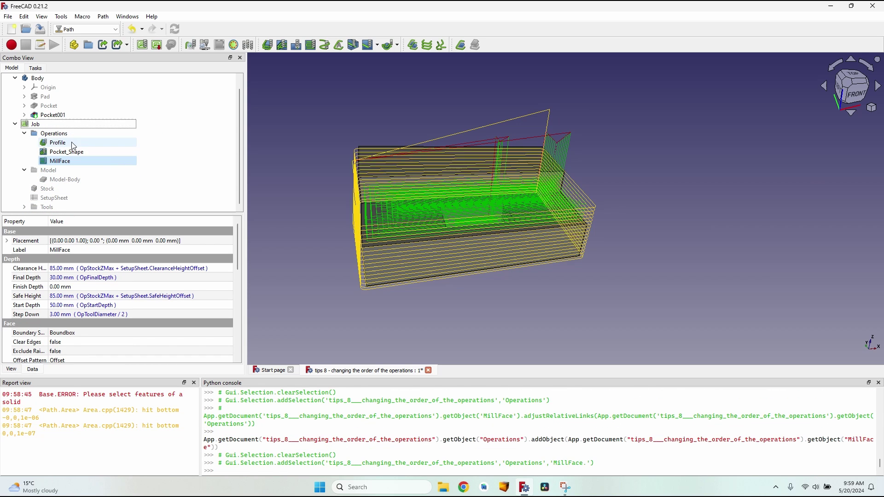
left_click(73, 144)
left_click(76, 152)
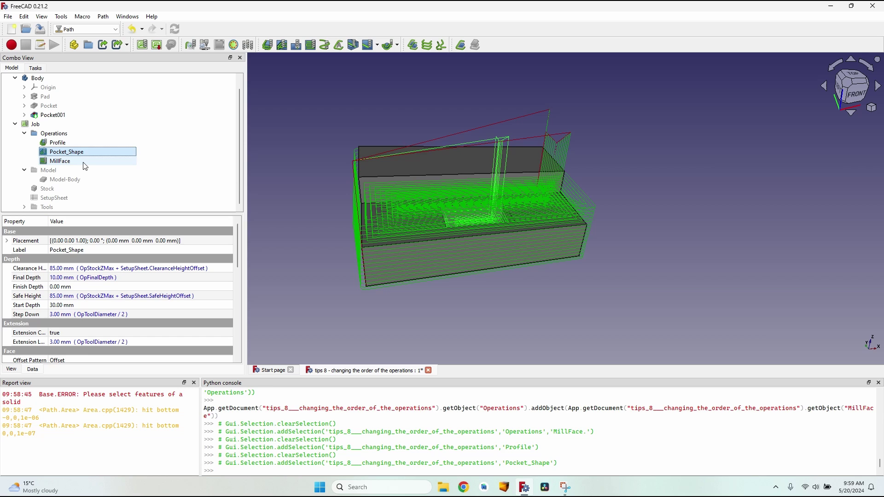
left_click(85, 163)
scroll(76, 156, "up", 1)
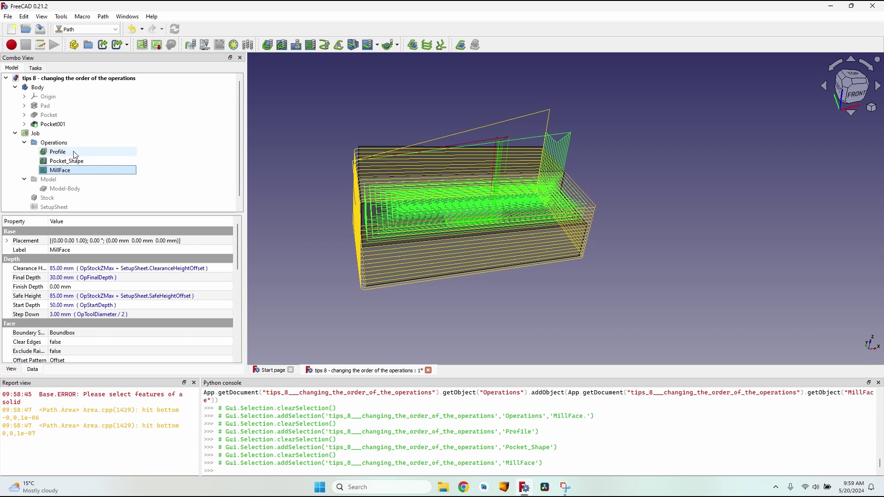
Take Pocket_Shape out of the Operations group and return it after MillFace, and check each operation in the tree
left_click(82, 164)
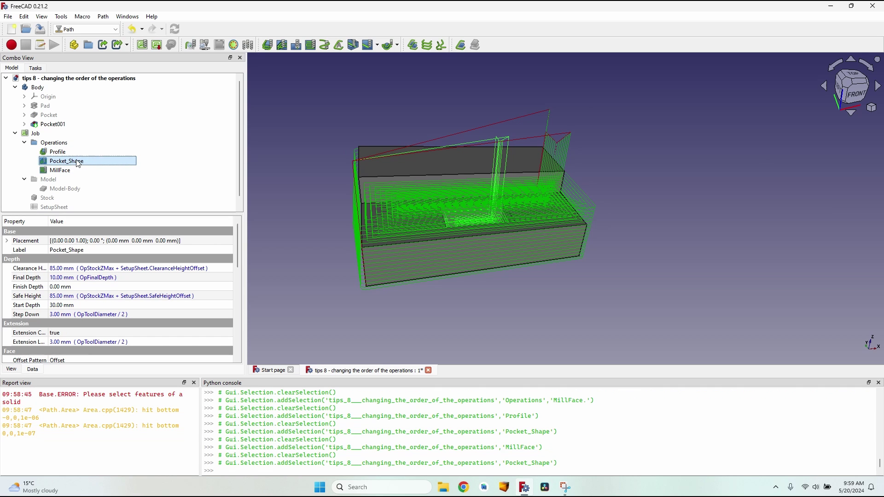
left_click_drag(78, 163, 69, 78)
left_click_drag(51, 207, 76, 136)
left_click(79, 143)
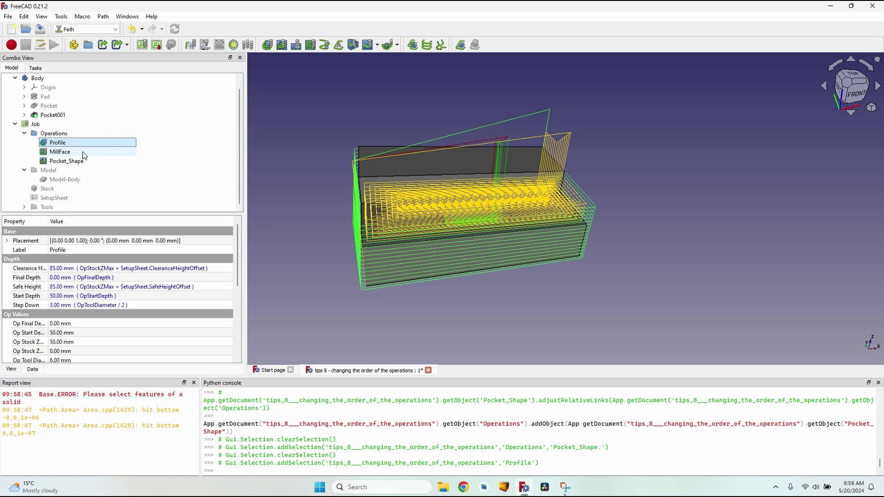
left_click(84, 153)
left_click(91, 161)
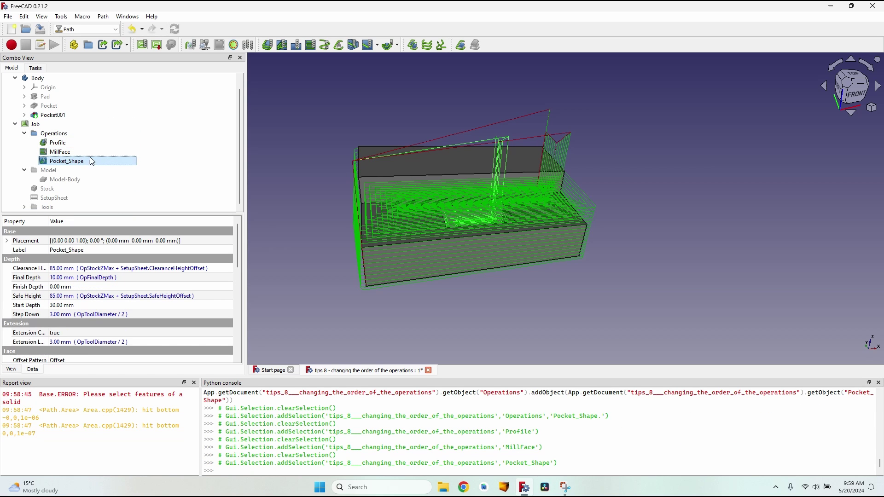
left_click(82, 151)
left_click(81, 151, "ctrl")
left_click(109, 171)
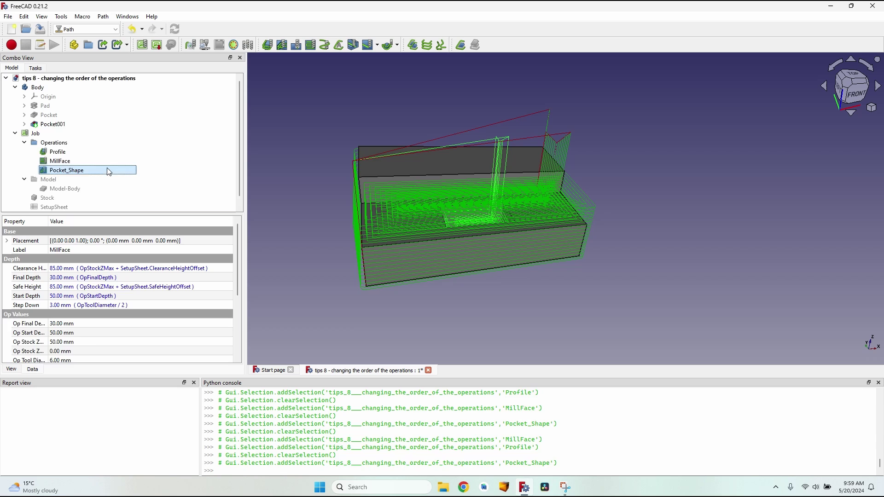
Undo the tree moves of Pocket_Shape and MillFace made since adding the Profile operation, and recompute the document
key("ctrl+z")
key("ctrl+z")
key("ctrl+z")
key("ctrl+z")
key("ctrl+z")
key("ctrl+z")
key("ctrl+r")
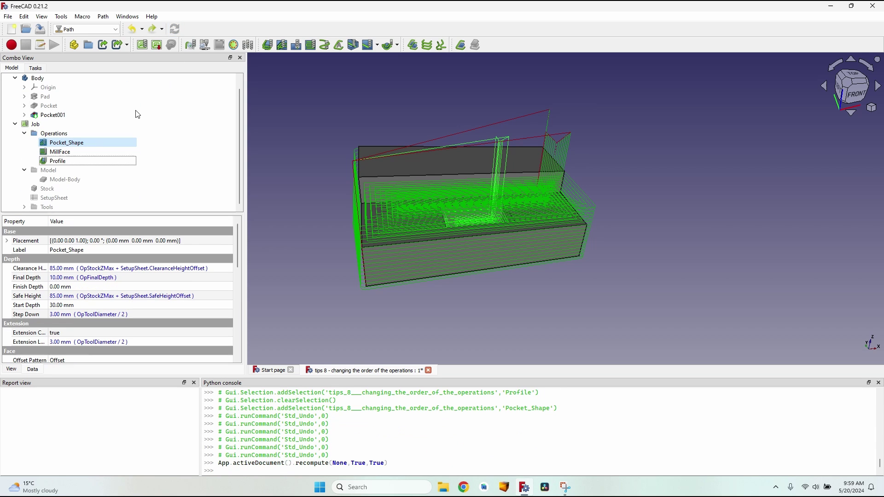
Reorder the job's workplan to Profile, MillFace, Pocket_Shape and accept the job changes
double_click(127, 124)
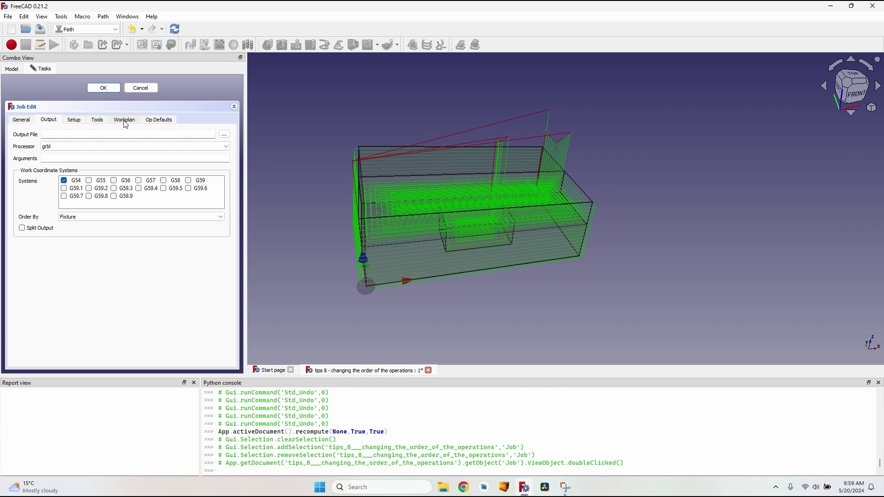
left_click(124, 121)
left_click(101, 151)
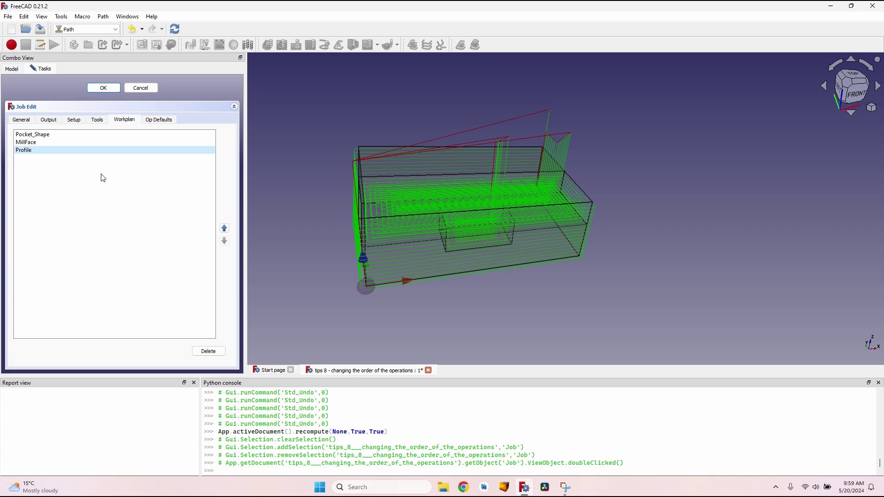
left_click(224, 228)
left_click(225, 229)
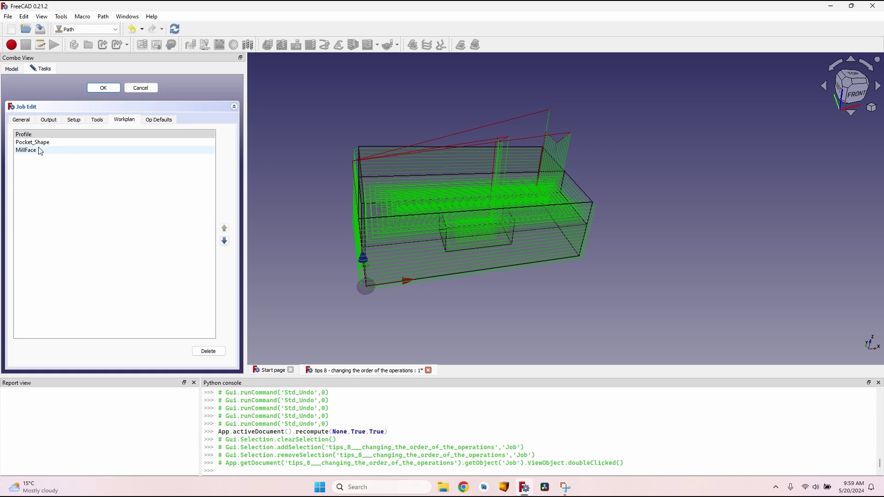
left_click(36, 151)
left_click(225, 229)
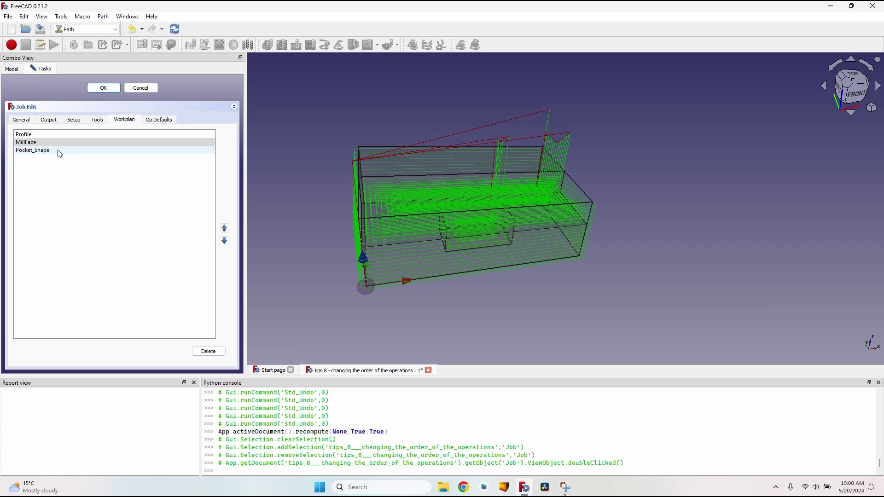
left_click(104, 88)
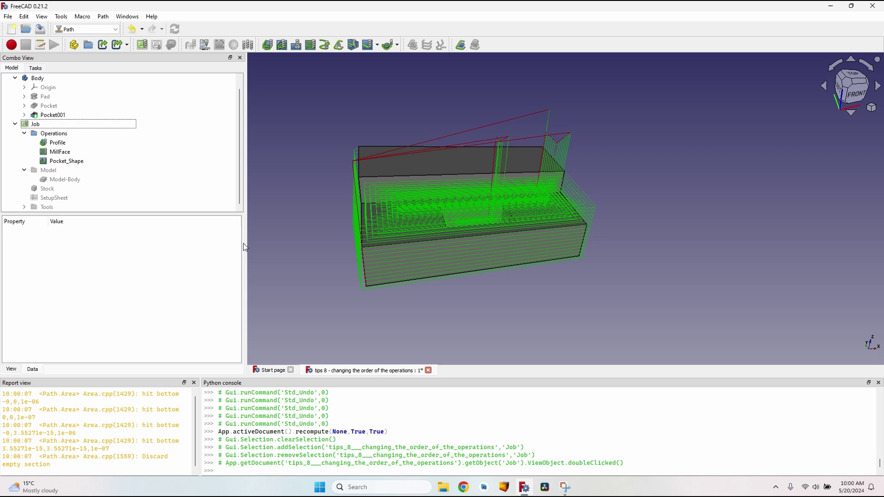
Inspect the reordered job's toolpaths on the model and select the Pocket_Shape path
scroll(493, 212, "up", 3)
scroll(297, 172, "down", 3)
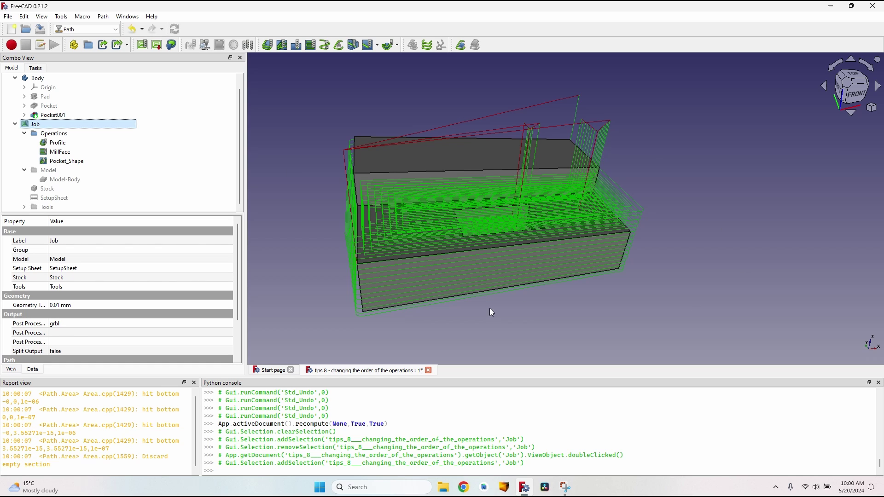
left_click(475, 238)
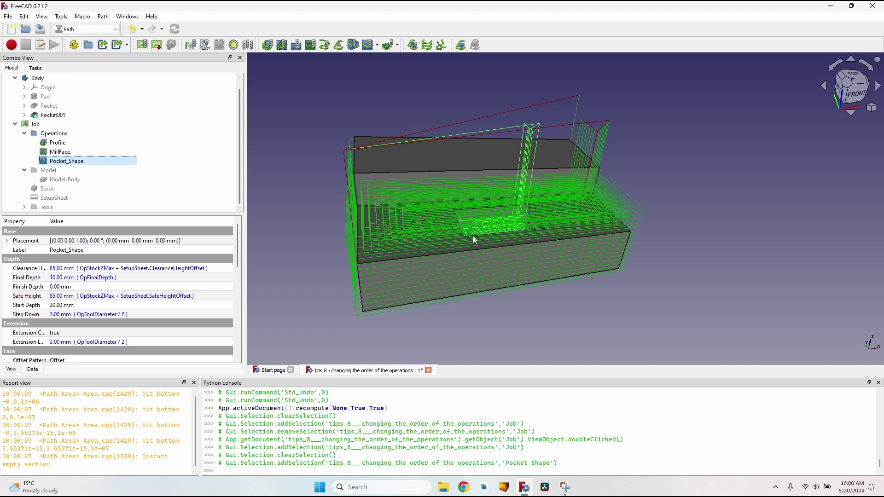